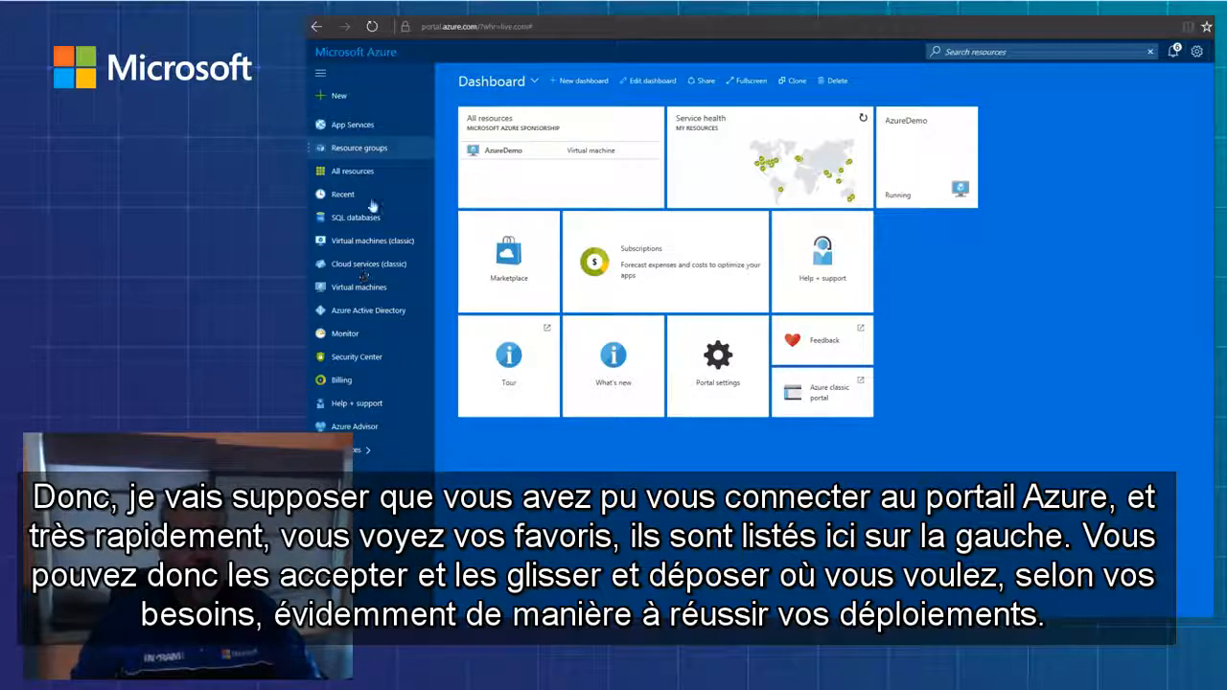
Move the Resource groups favourite between Cloud services (classic) and Virtual machines
drag(375, 154, 369, 263)
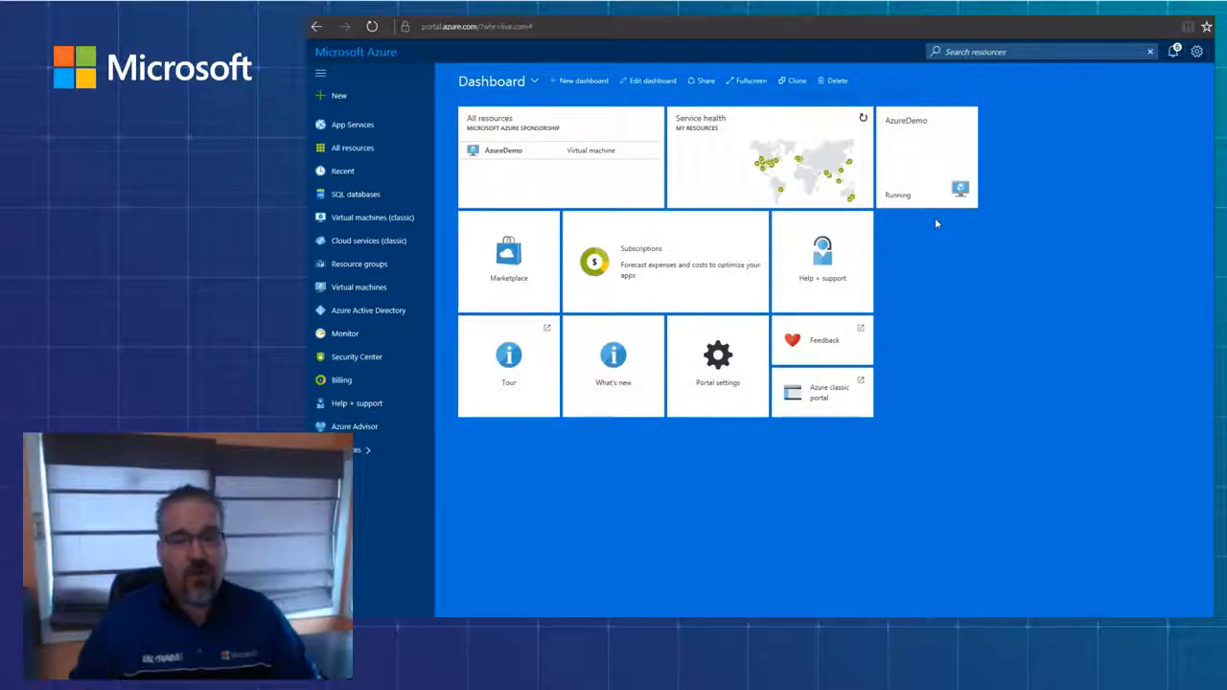
Open the + New marketplace pane to create a resource
click(325, 97)
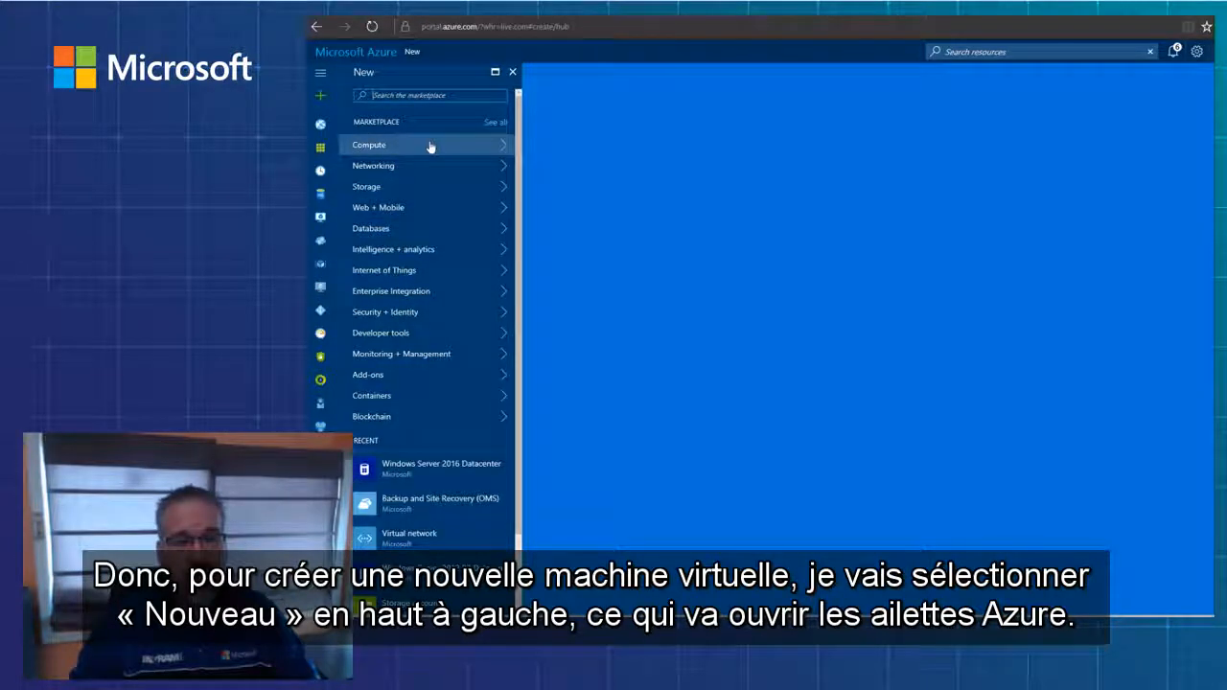
Under Compute, pick Windows Server 2016 Datacenter and create it with Resource Manager
click(431, 145)
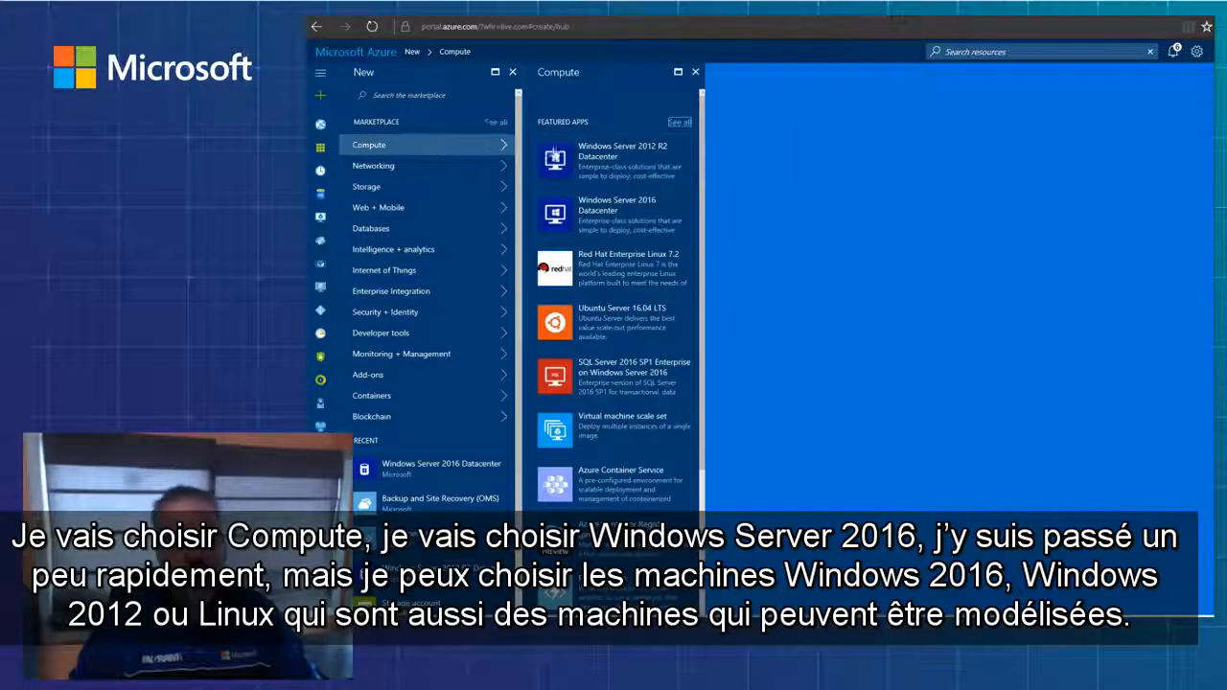
click(588, 213)
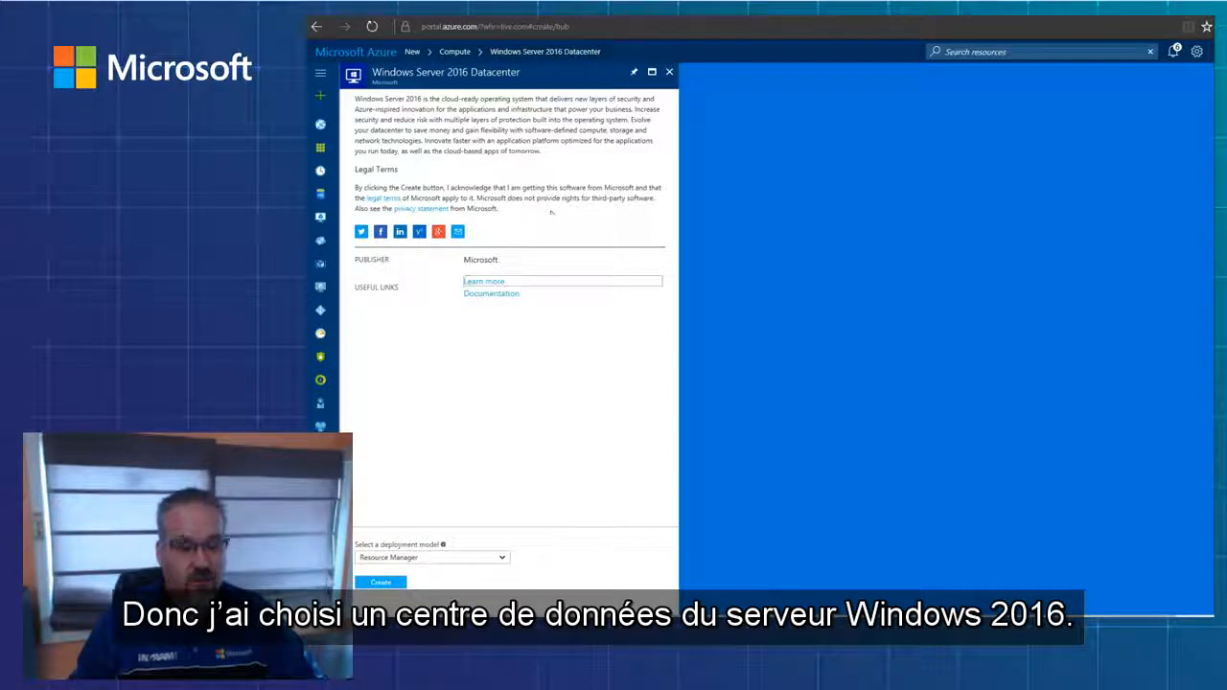
click(381, 584)
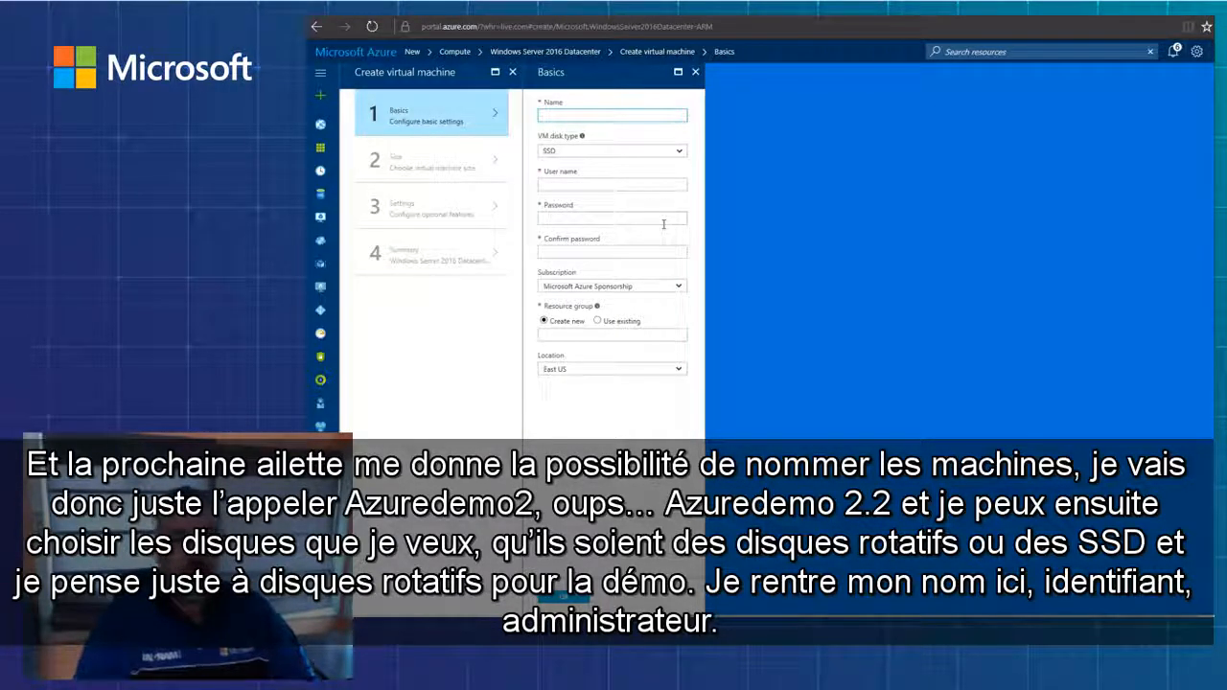
Enter 'Azurdemo2' as the VM name and switch the disk type from SSD to HDD
click(588, 115)
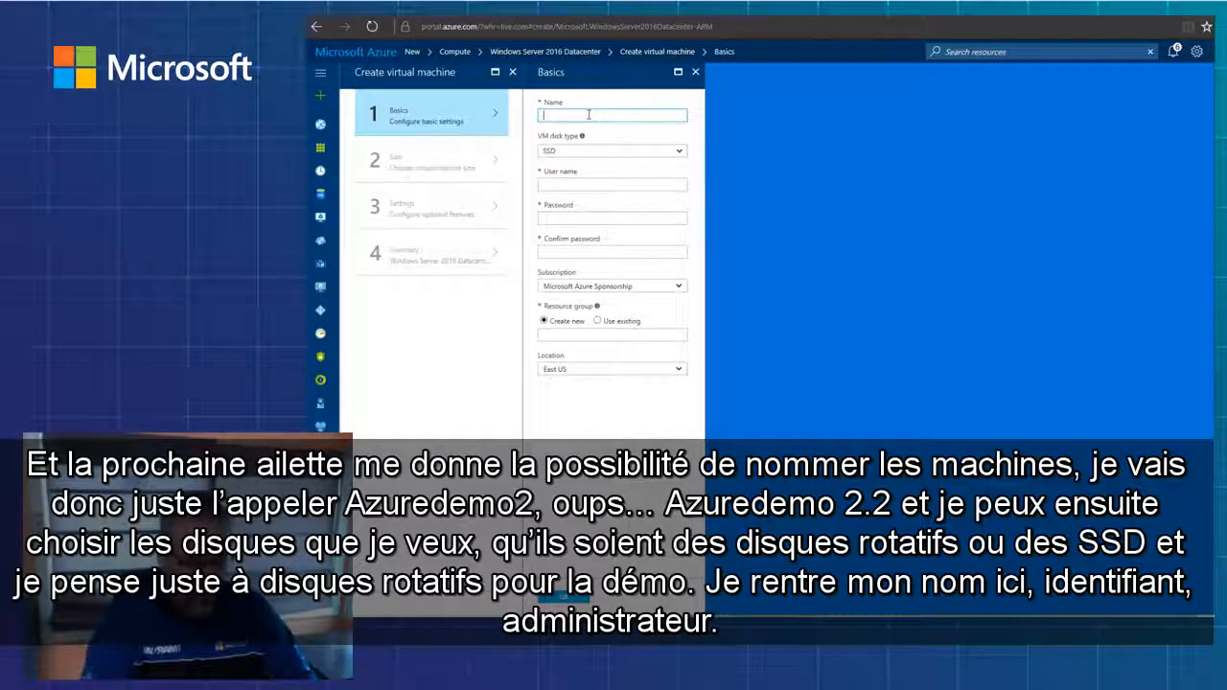
text(Azuredemo2)
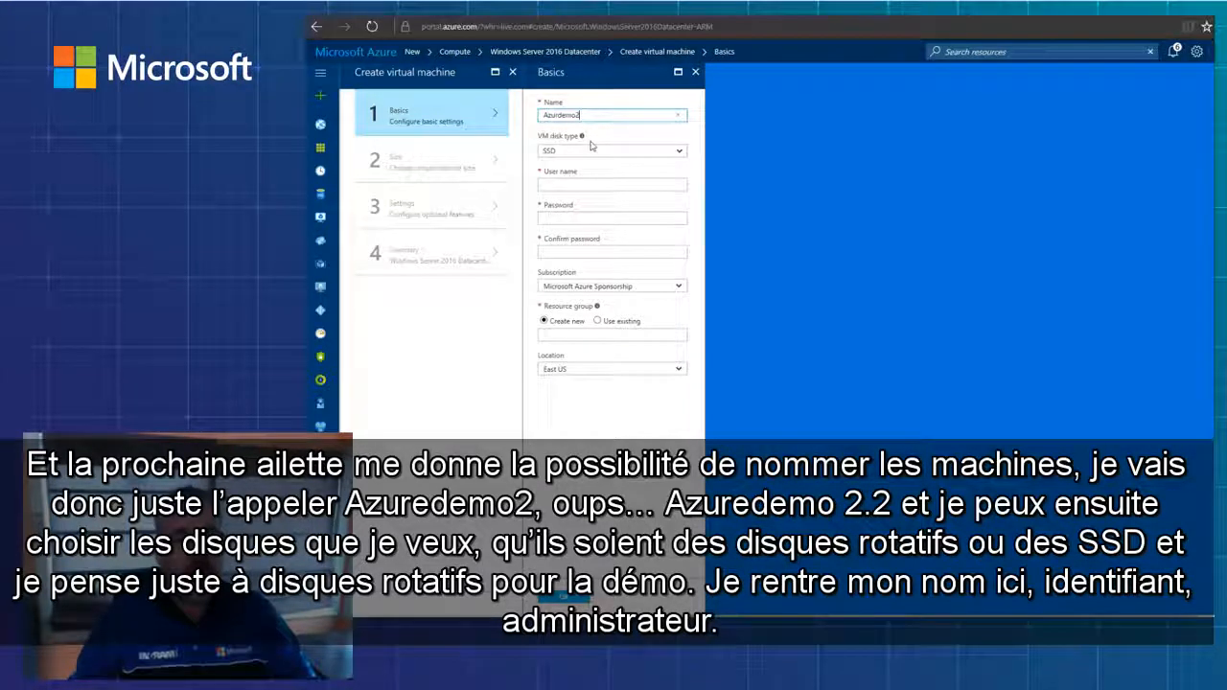
click(591, 154)
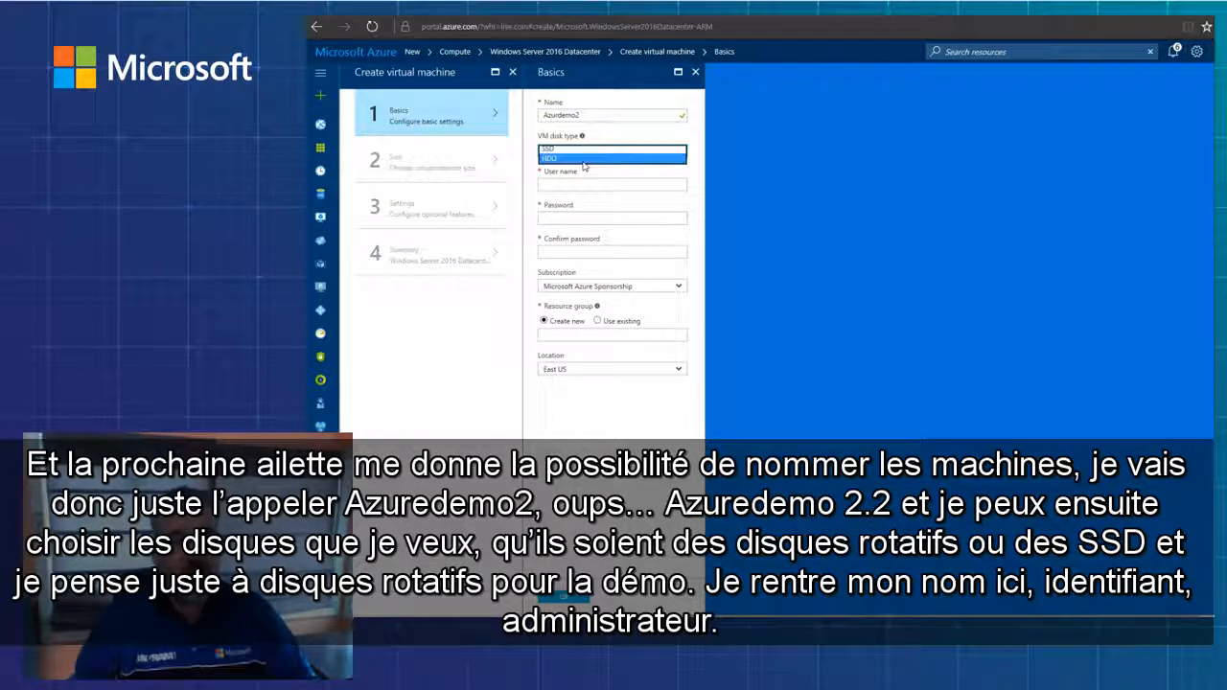
click(584, 166)
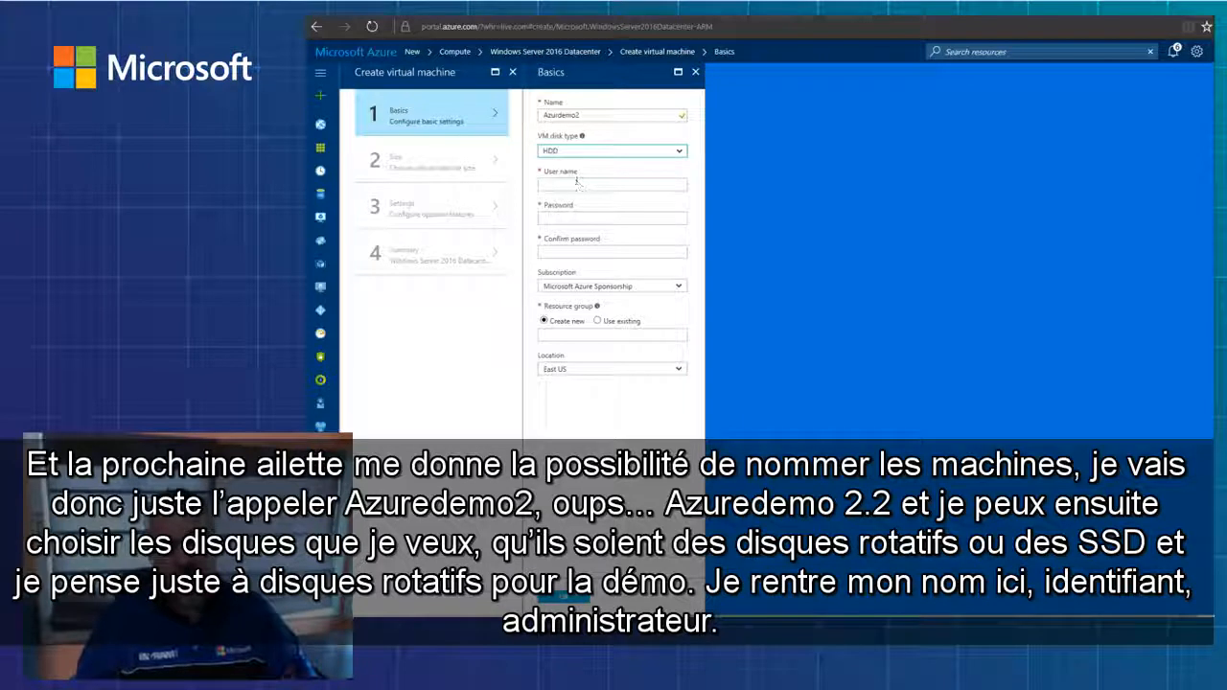
click(580, 184)
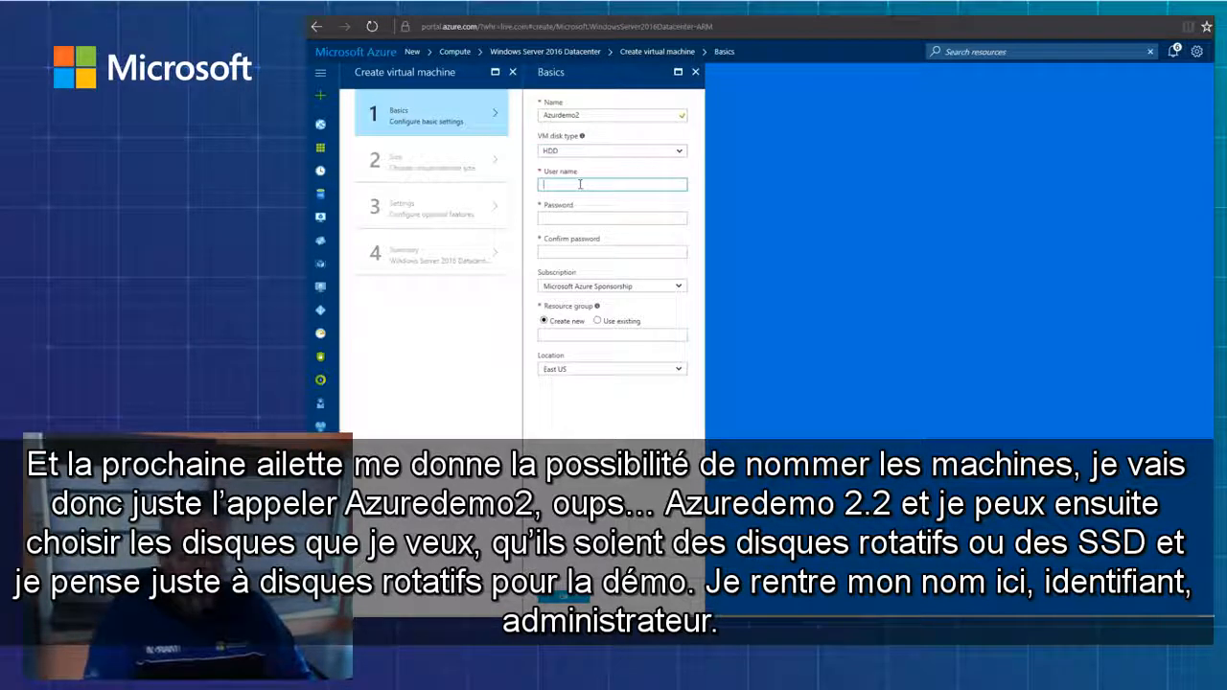
Enter the administrator user name, then type the password and its confirmation
text(Jason)
key(Tab)
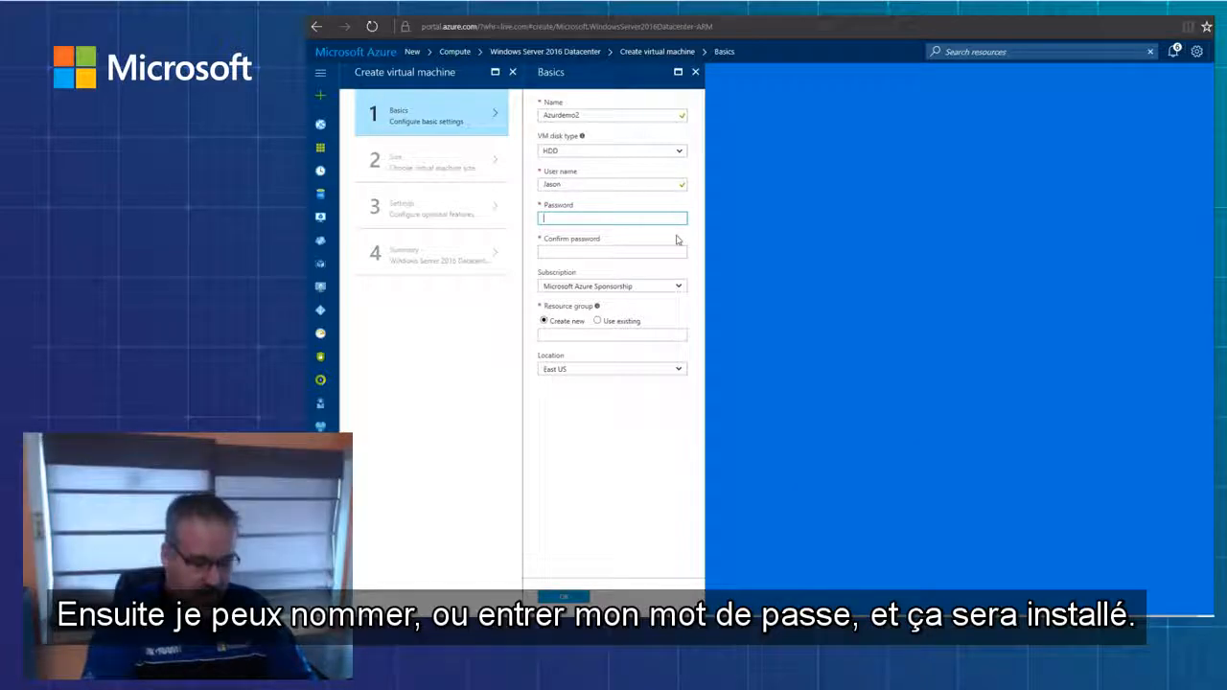
text(Pass)
text(•••)
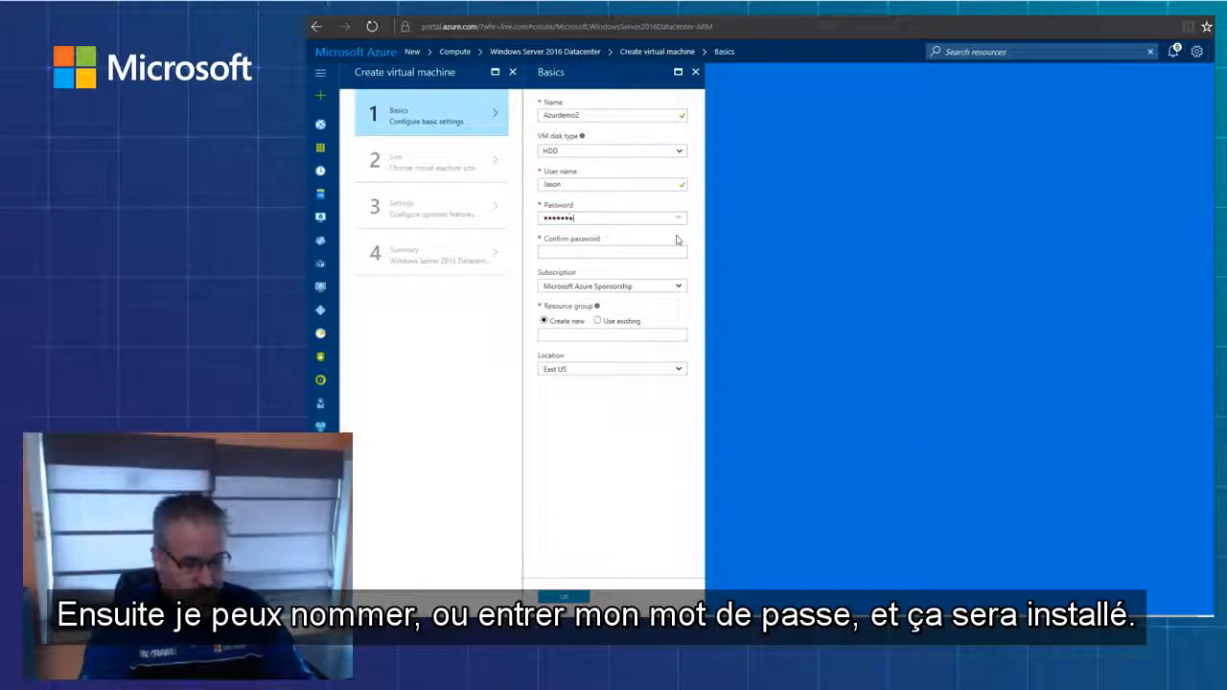
text(•••)
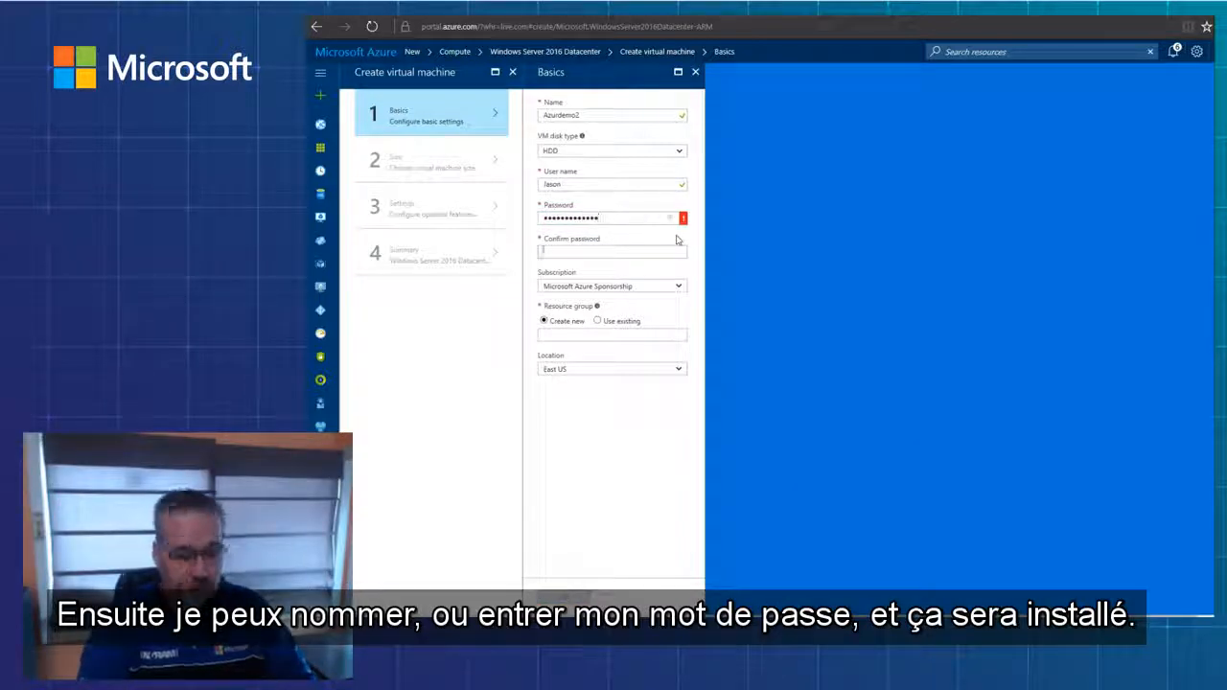
key(Tab)
text(•••••••)
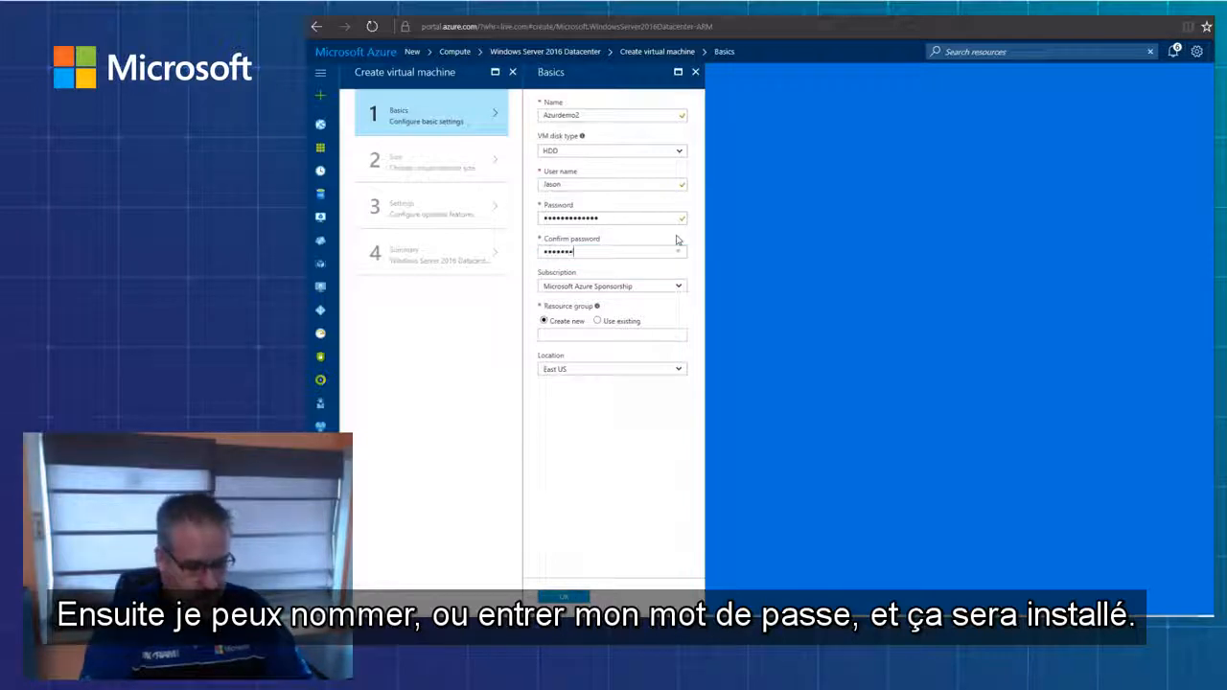
text(•••••)
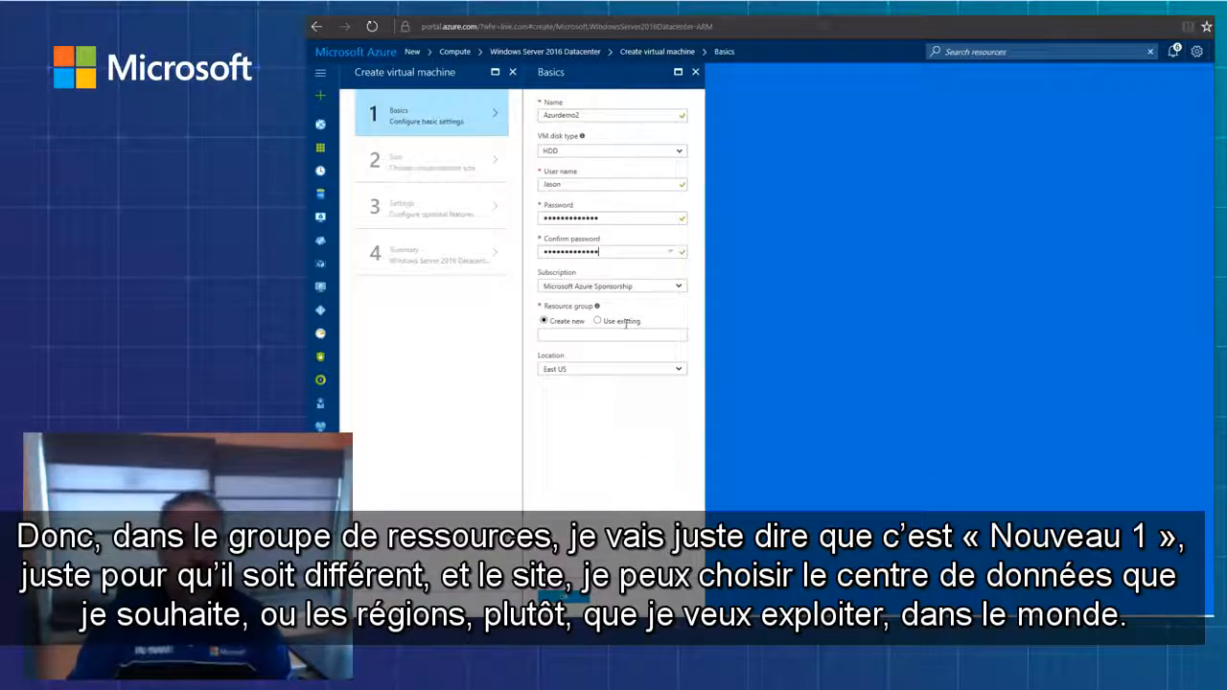
Create resource group New1, keep East US as location, and confirm Basics
click(587, 338)
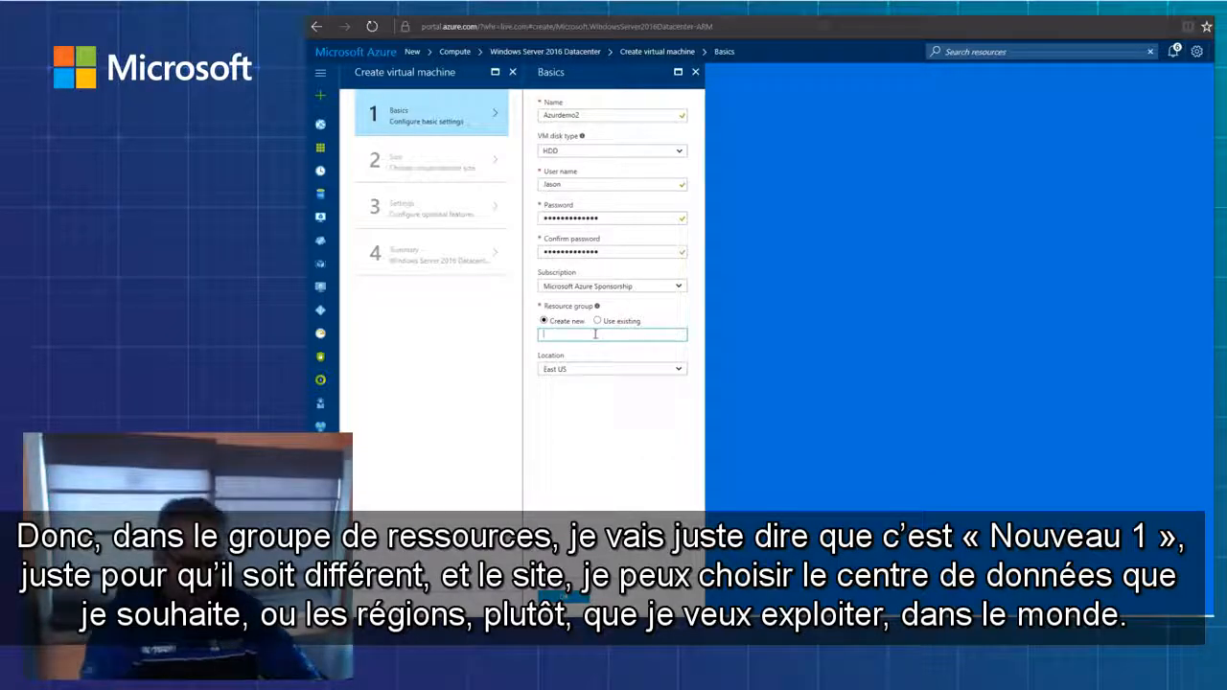
text(New1)
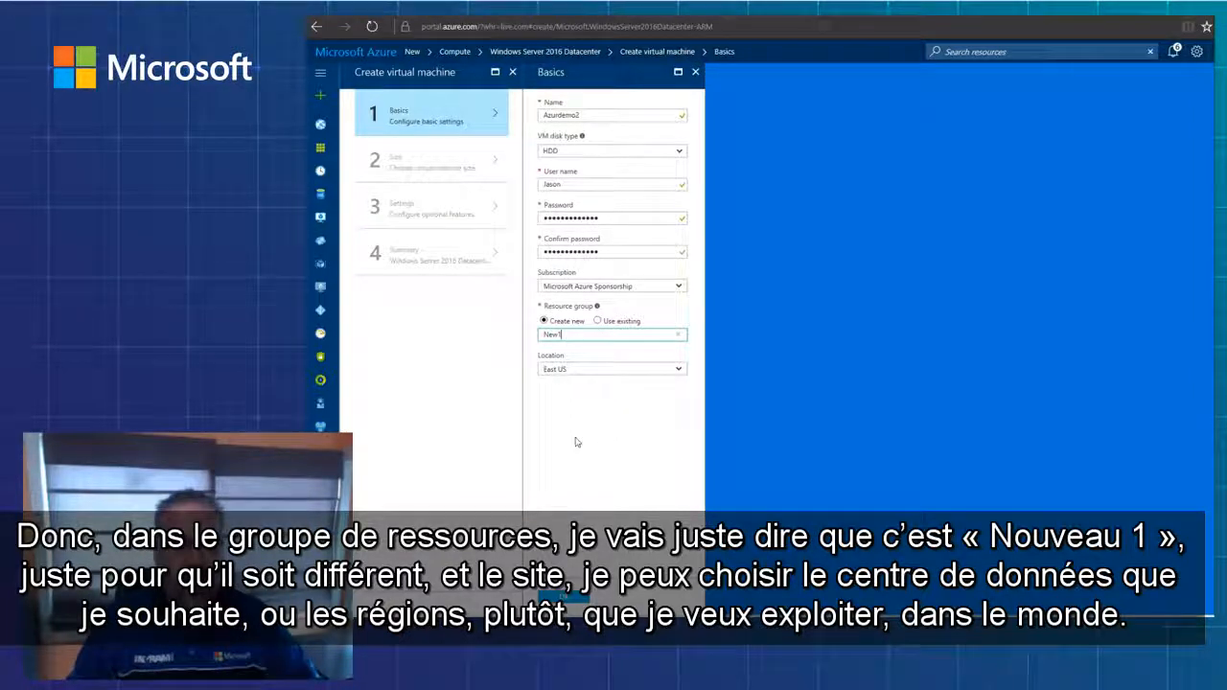
click(577, 373)
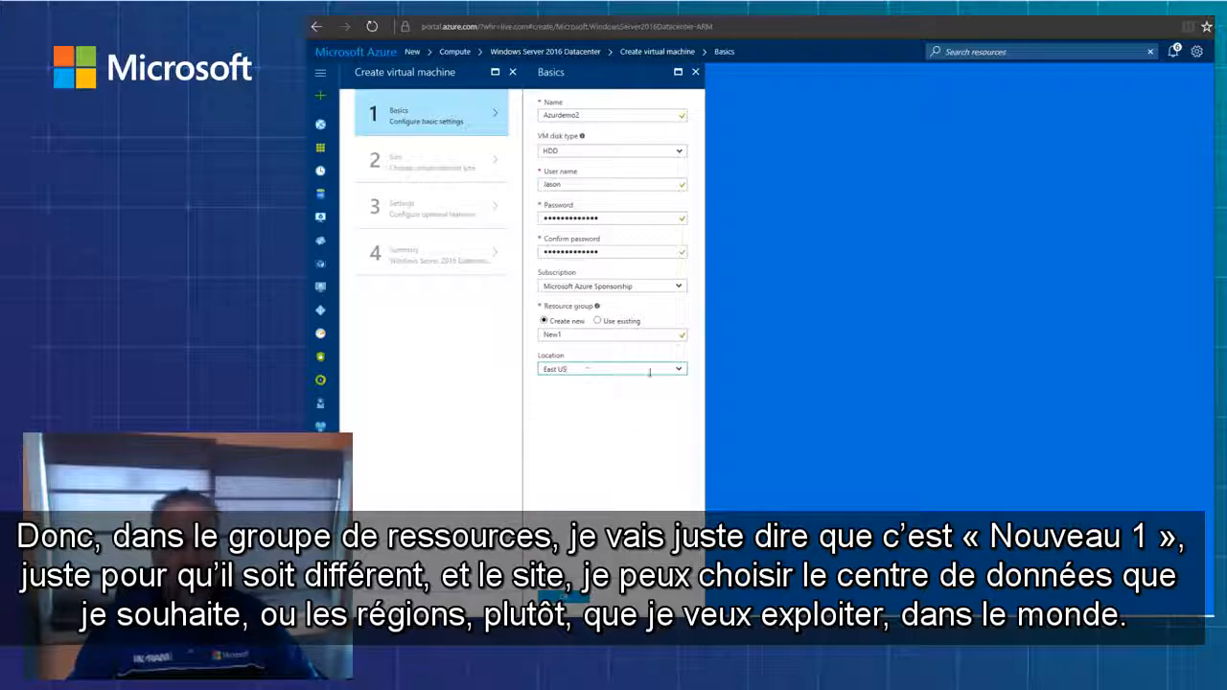
click(679, 372)
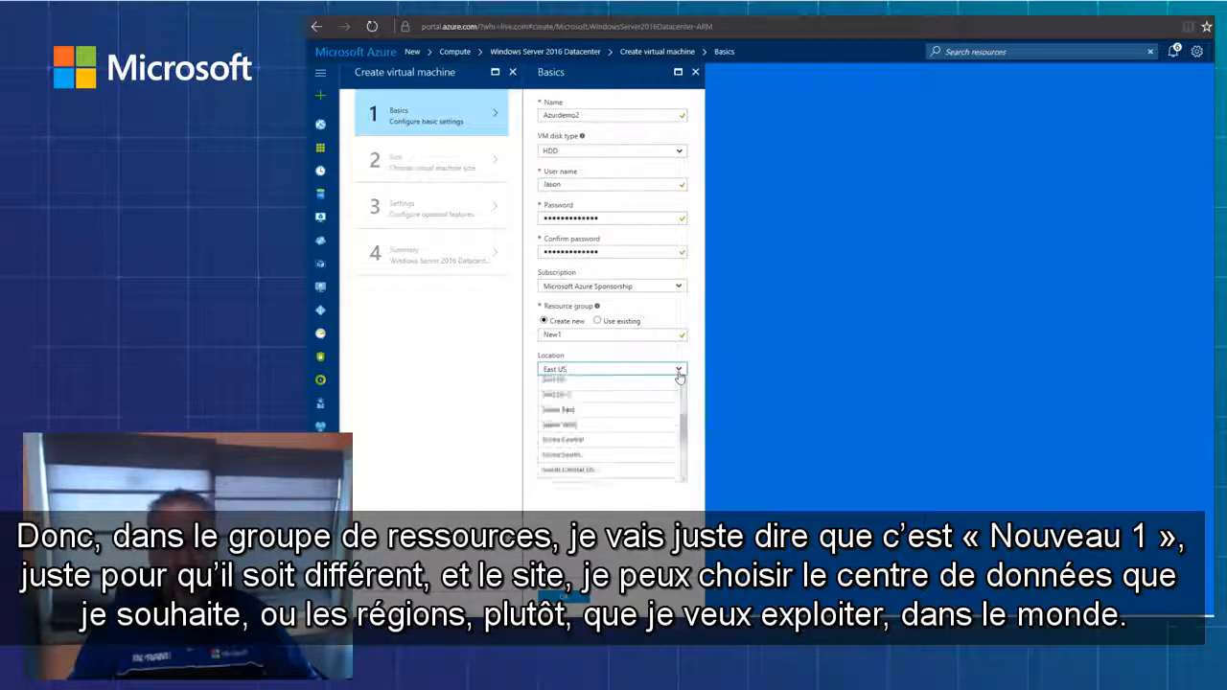
drag(682, 433, 680, 383)
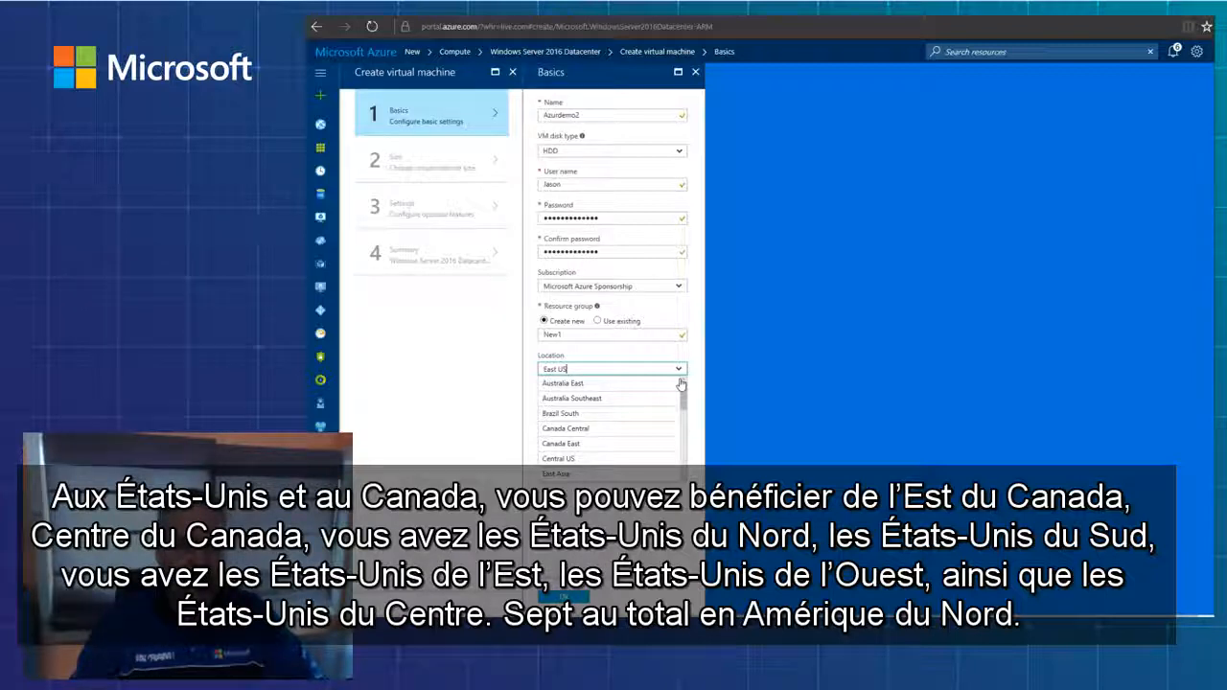
click(573, 600)
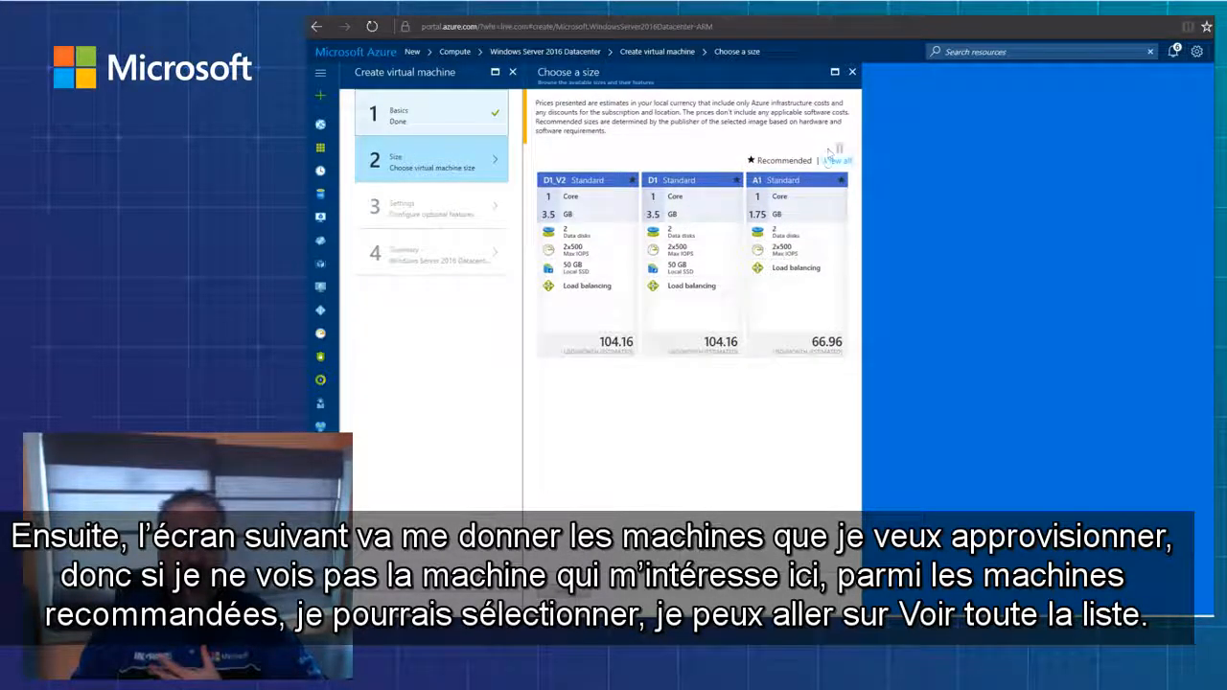
From the full size list, select DS1_V2 Standard for the VM
click(832, 161)
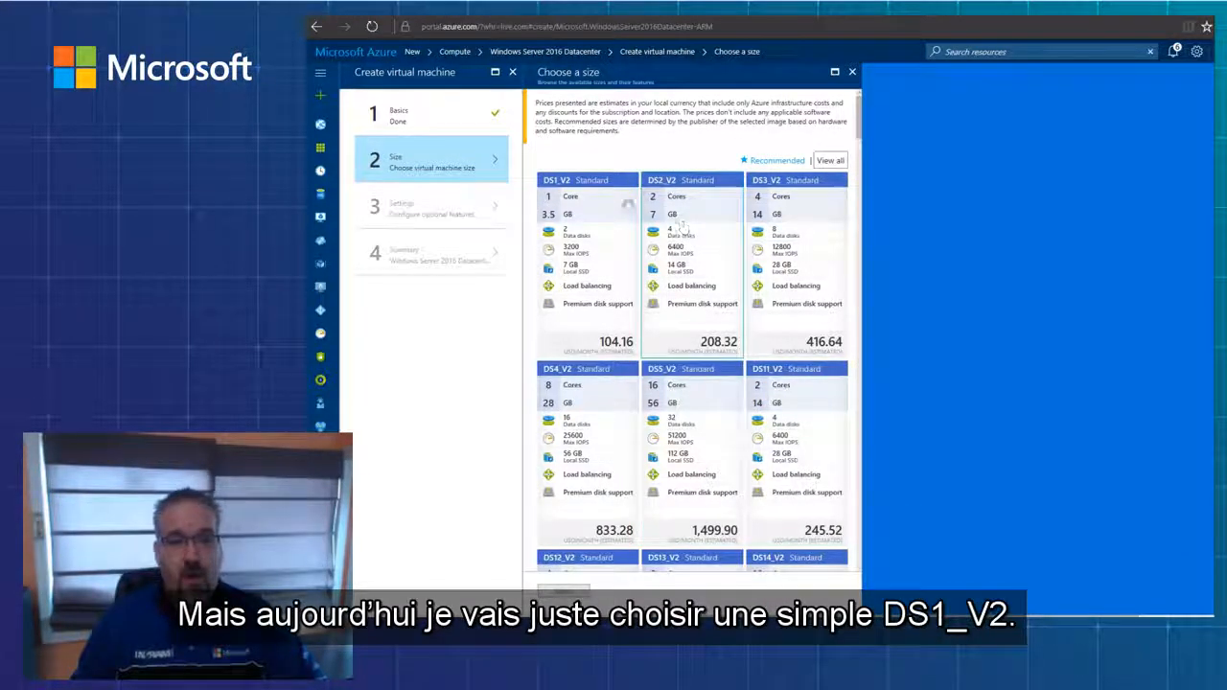
click(601, 198)
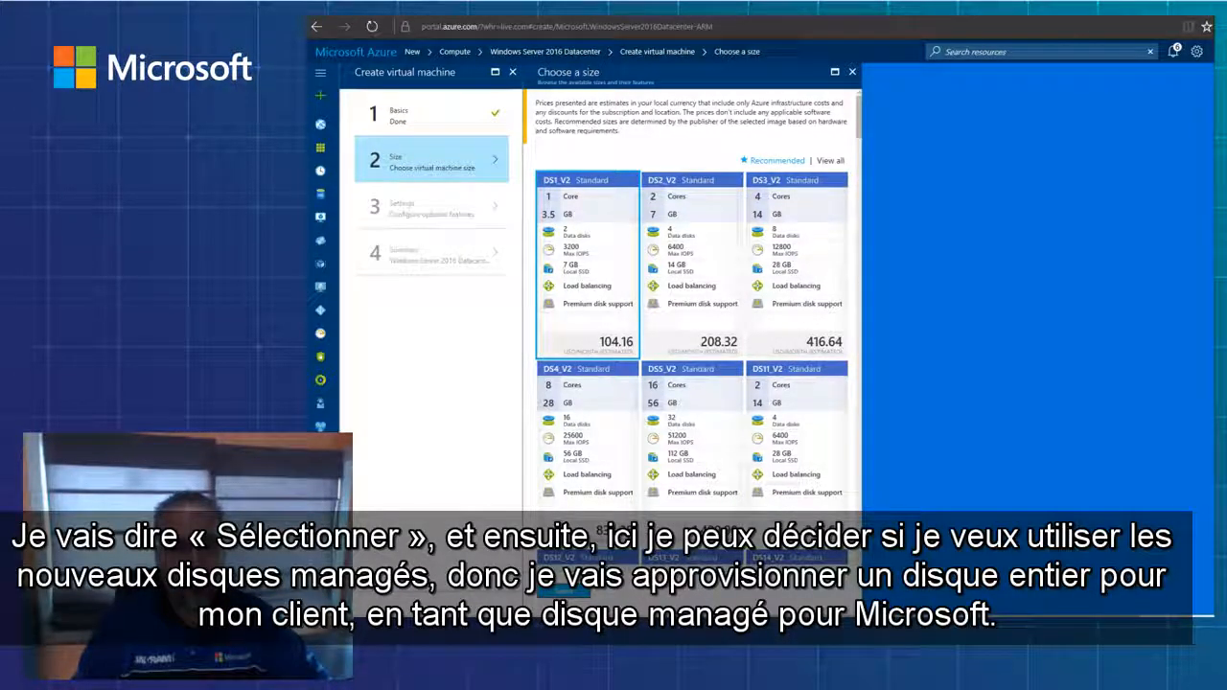
click(564, 591)
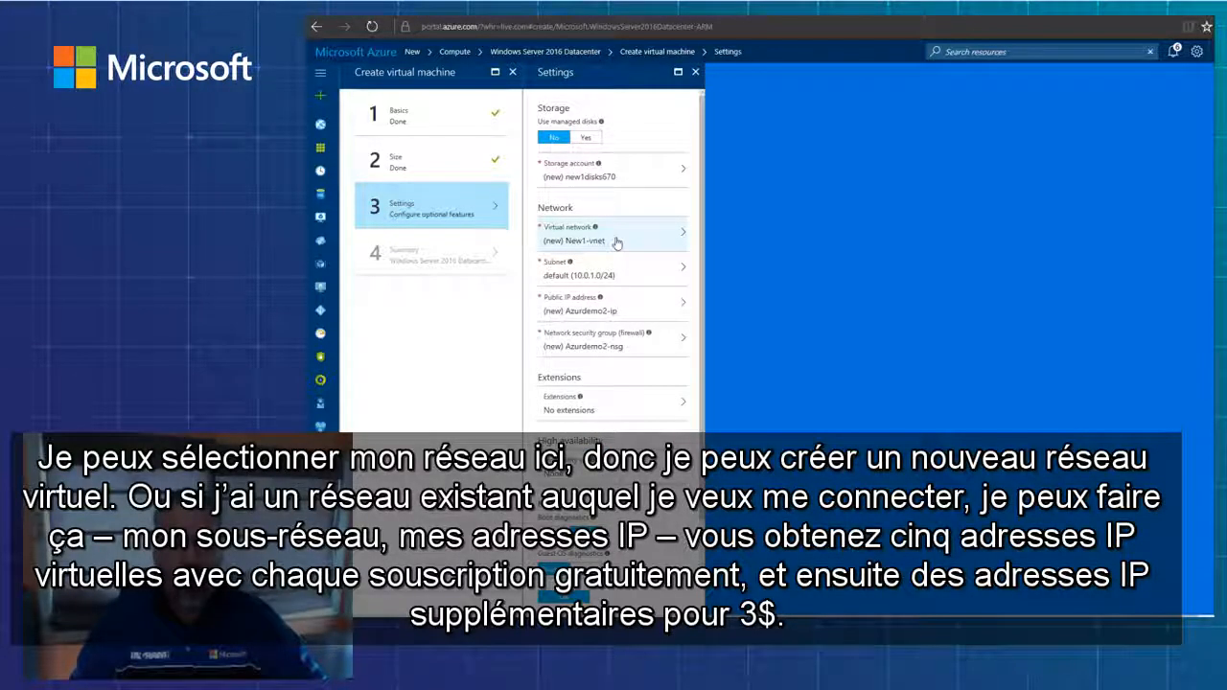
click(667, 237)
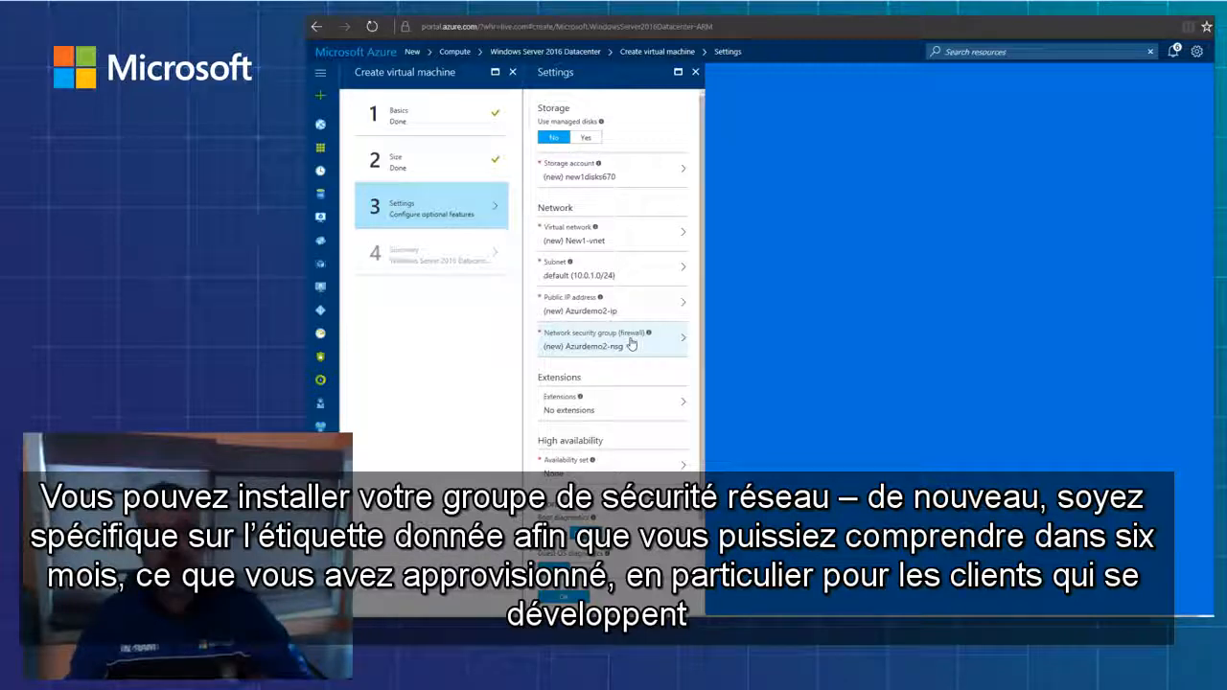
Accept the default Settings, then confirm the validated Summary to submit Azurdemo2
scroll(628, 344, down, 1)
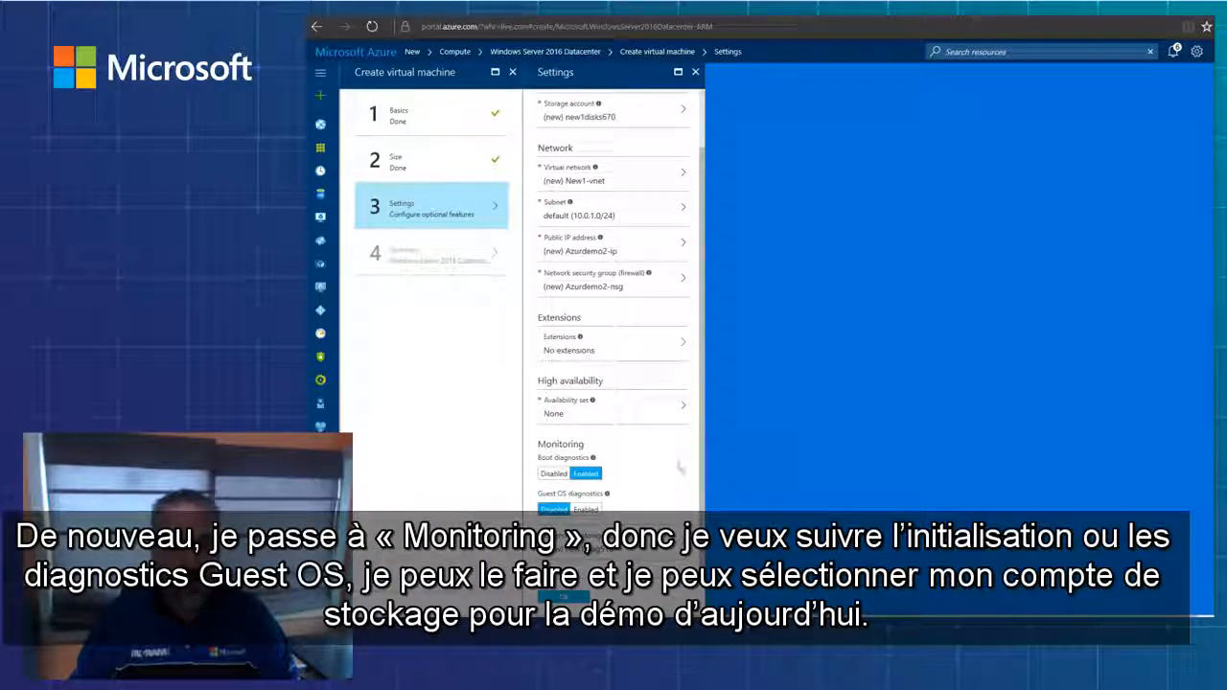
mouse_move(605, 502)
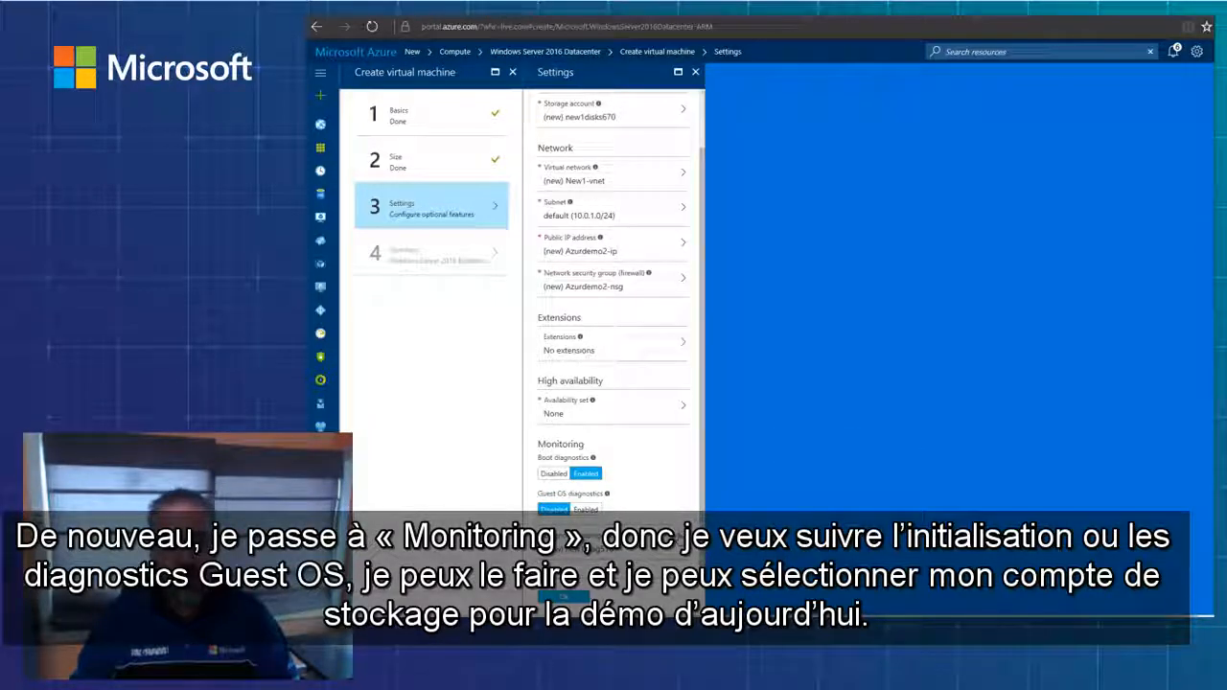
click(565, 597)
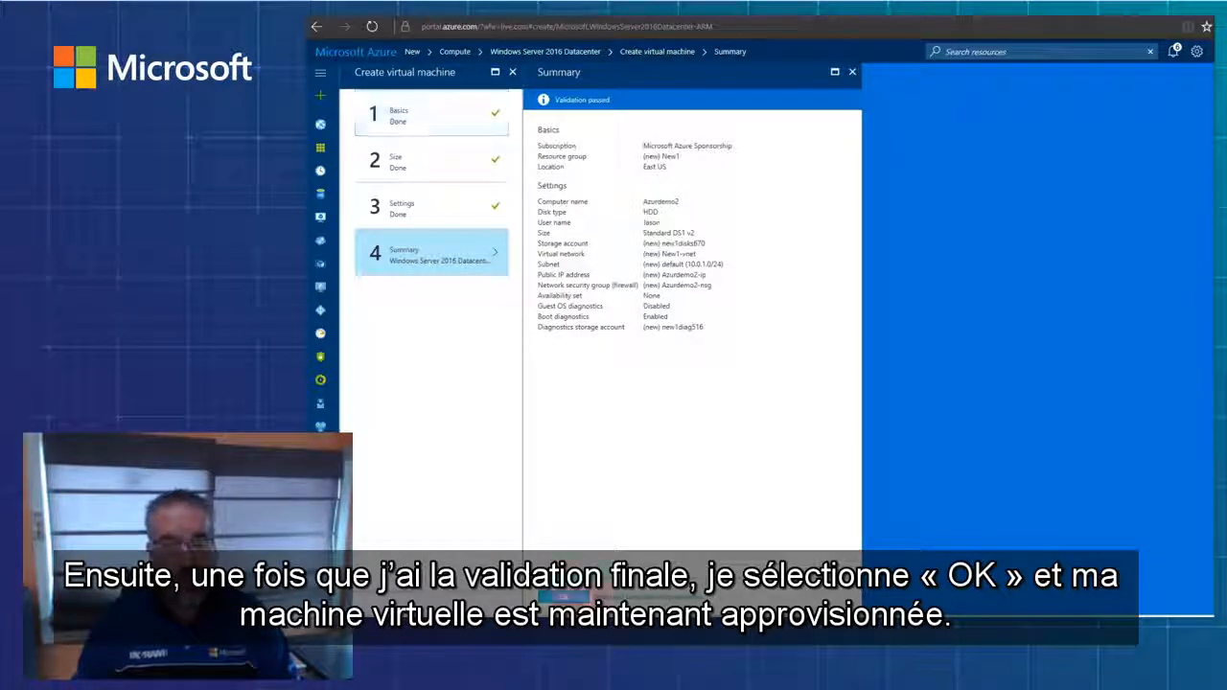
click(566, 596)
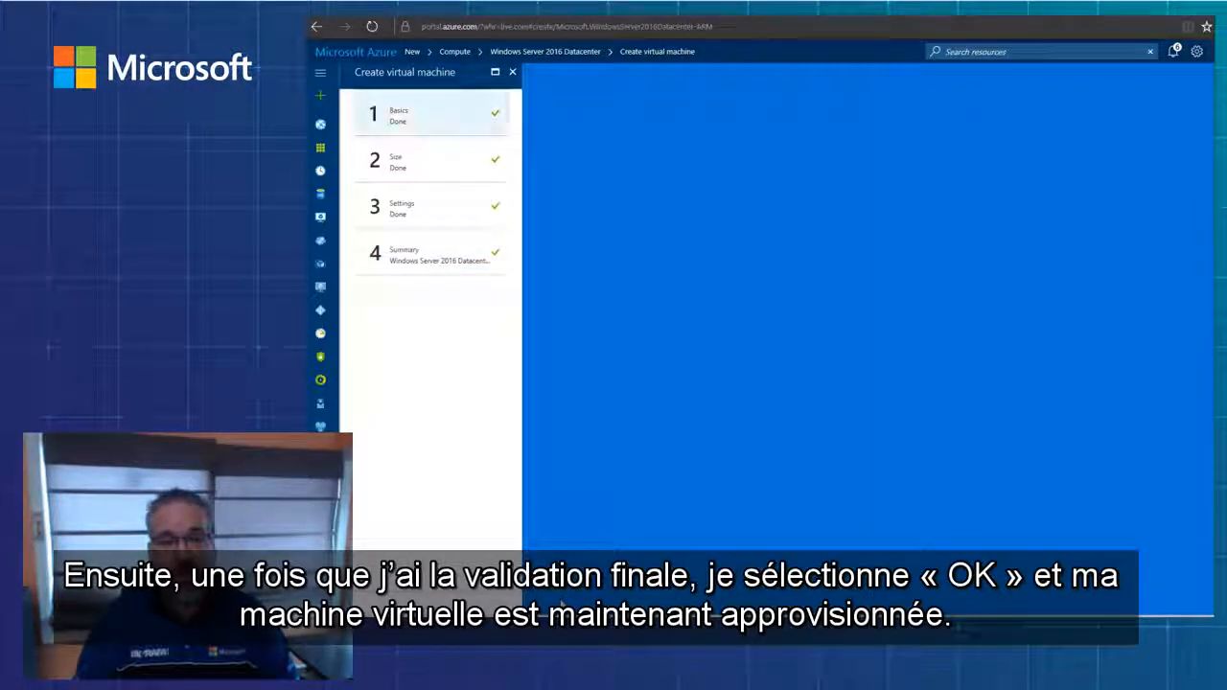